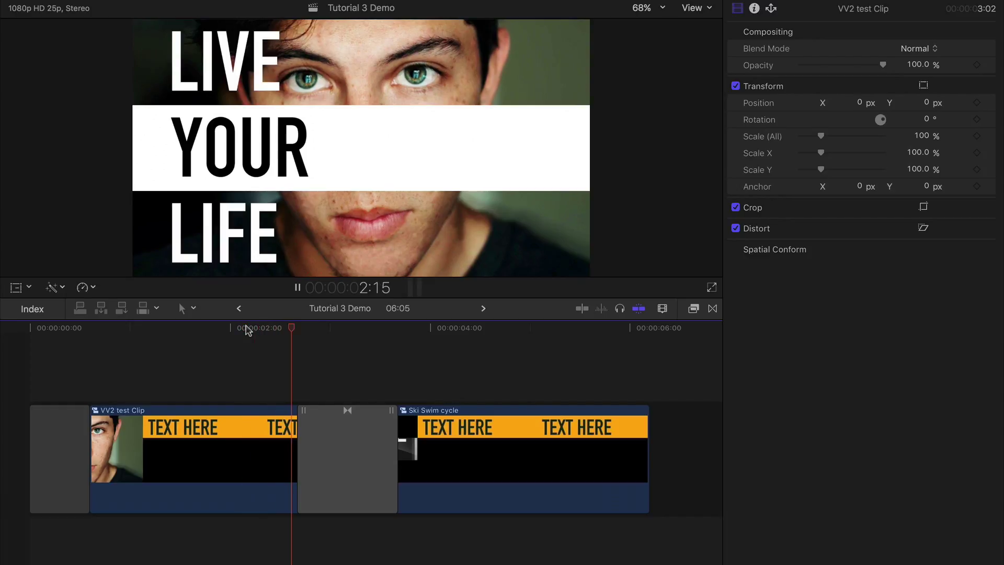
Stop playback and park the playhead at 3:05, partway through the cube transition.
key("space")
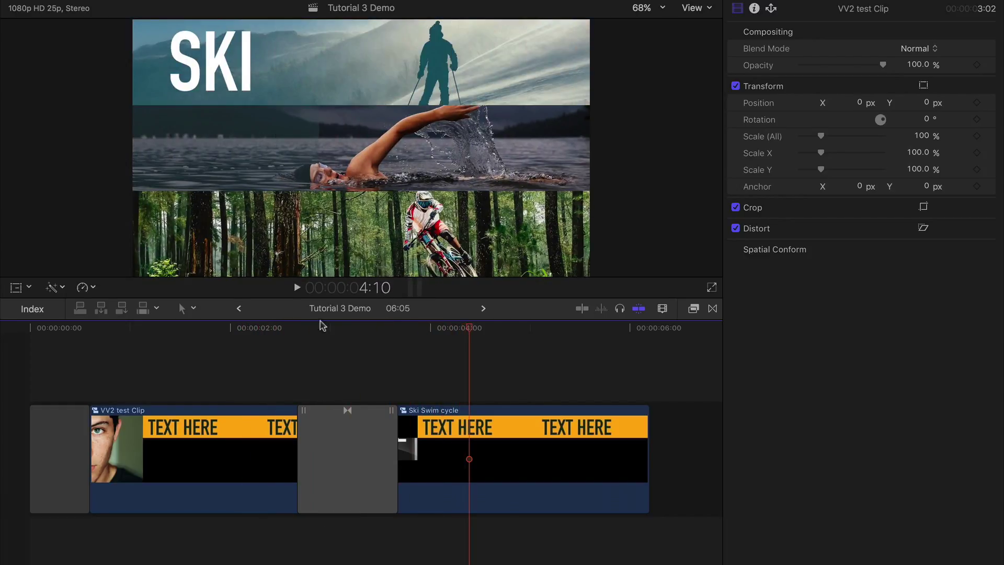
left_click(350, 338)
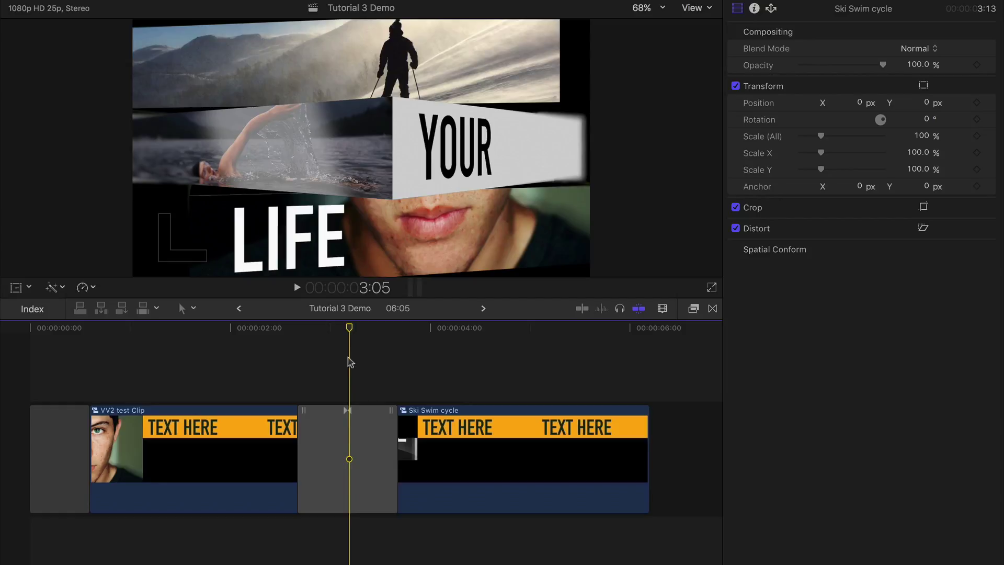
Select the Rubik Horizontal transition and review its Animation and Order, keeping Right 90 and Top Down.
left_click(353, 439)
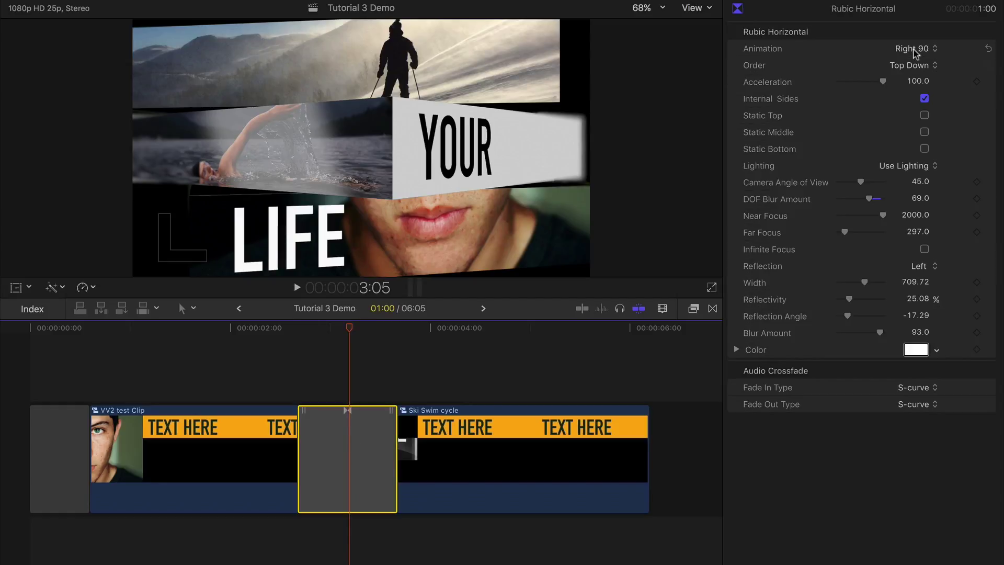
left_click(915, 51)
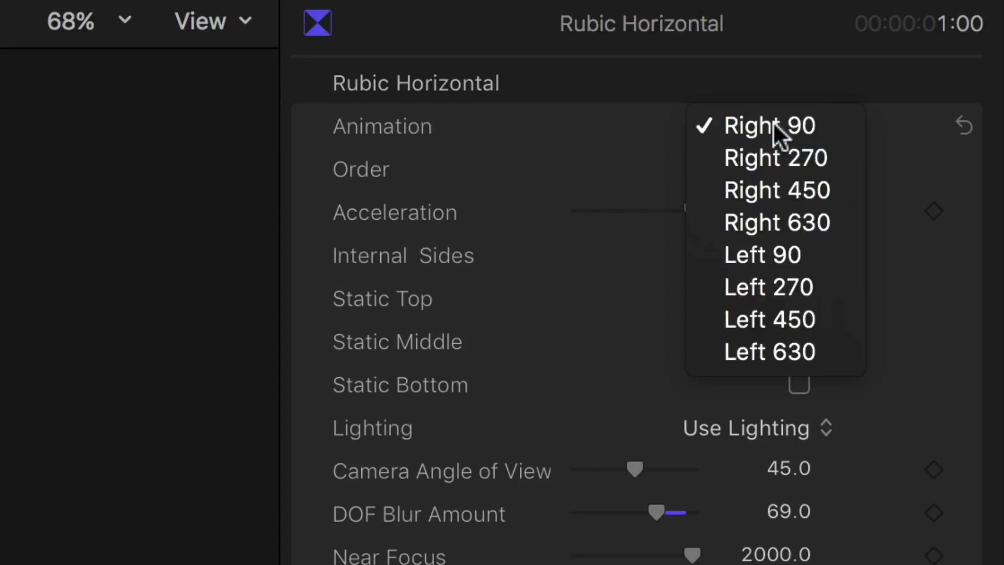
left_click(916, 51)
left_click(777, 171)
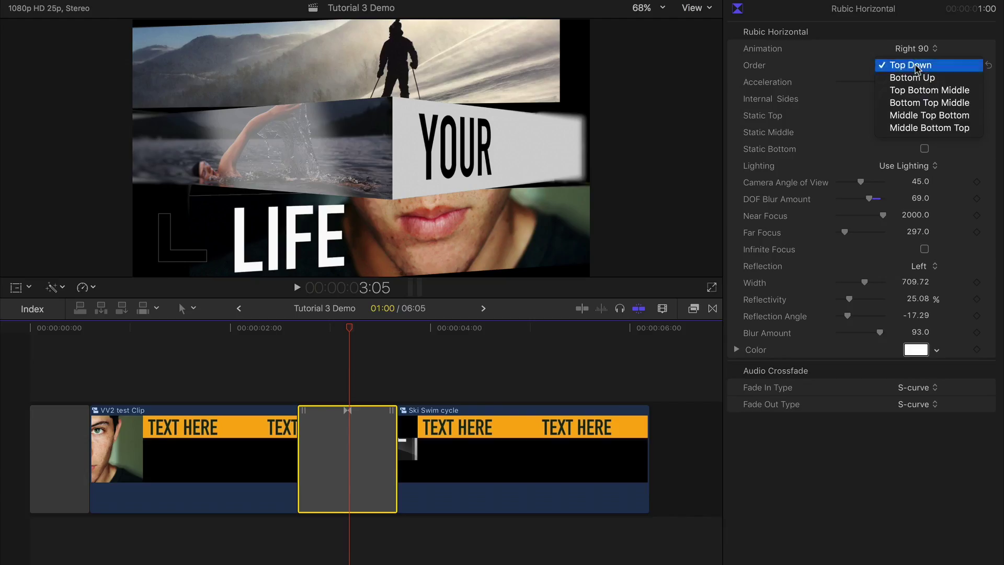
left_click(916, 68)
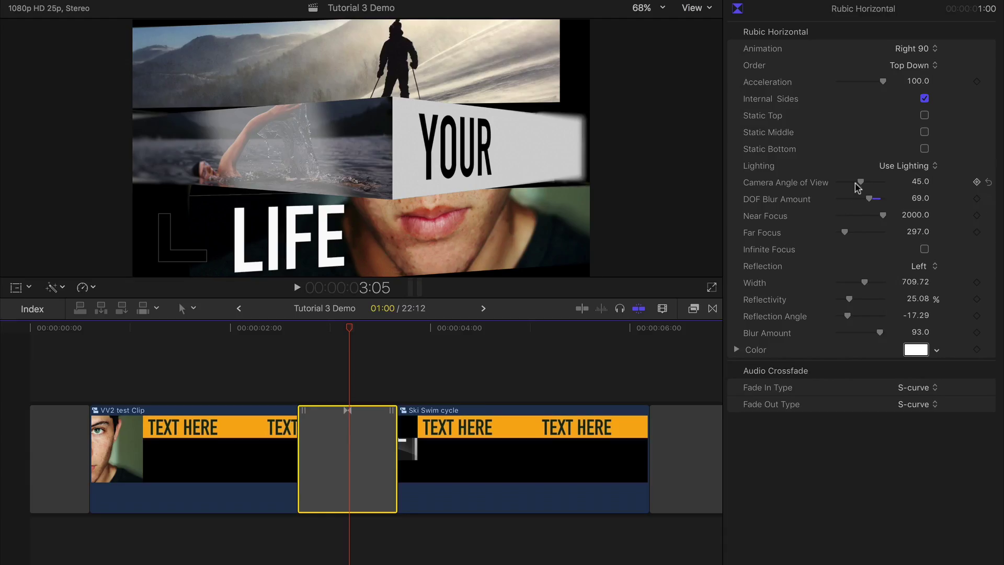
Try a 14.3 camera angle and undo it, lower DOF blur to 89, and tweak reflection angle.
left_click_drag(859, 186, 848, 184)
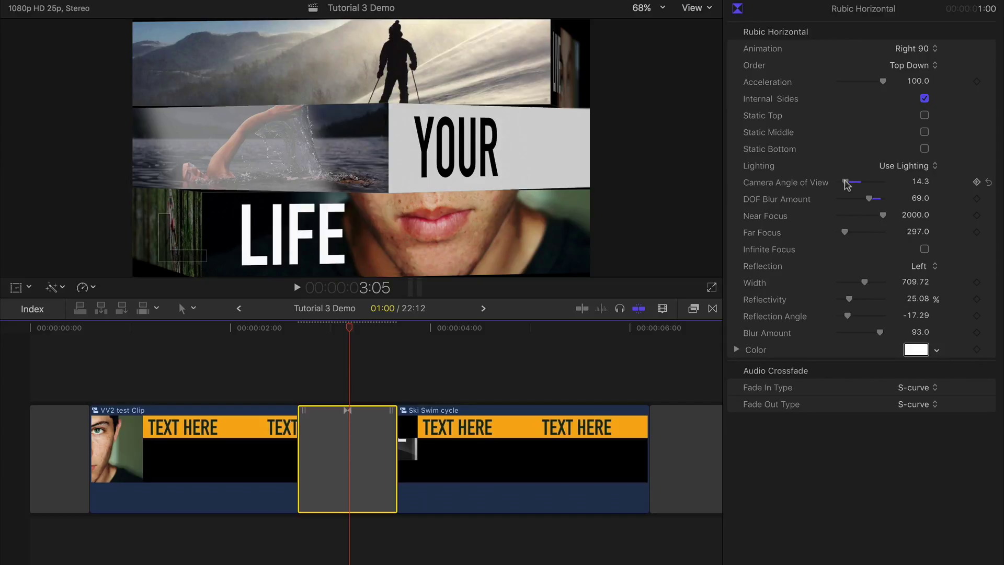
key("ctrl+z")
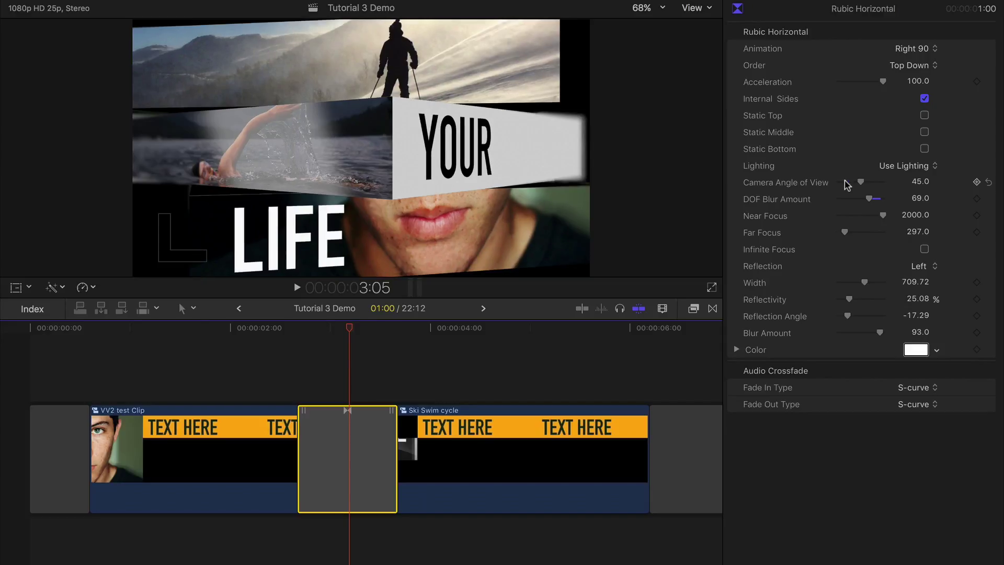
left_click_drag(869, 198, 851, 200)
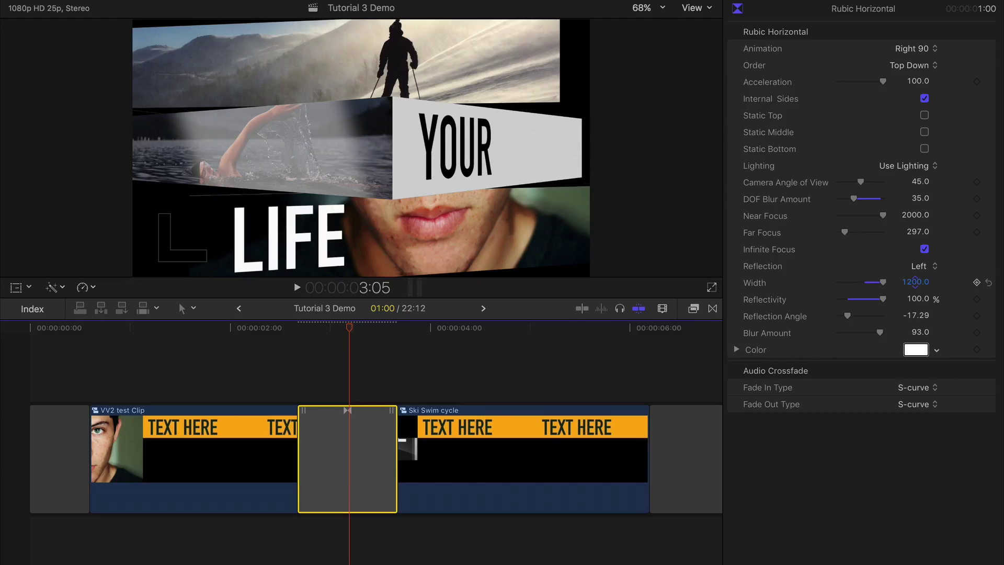
left_click_drag(922, 318, 916, 315)
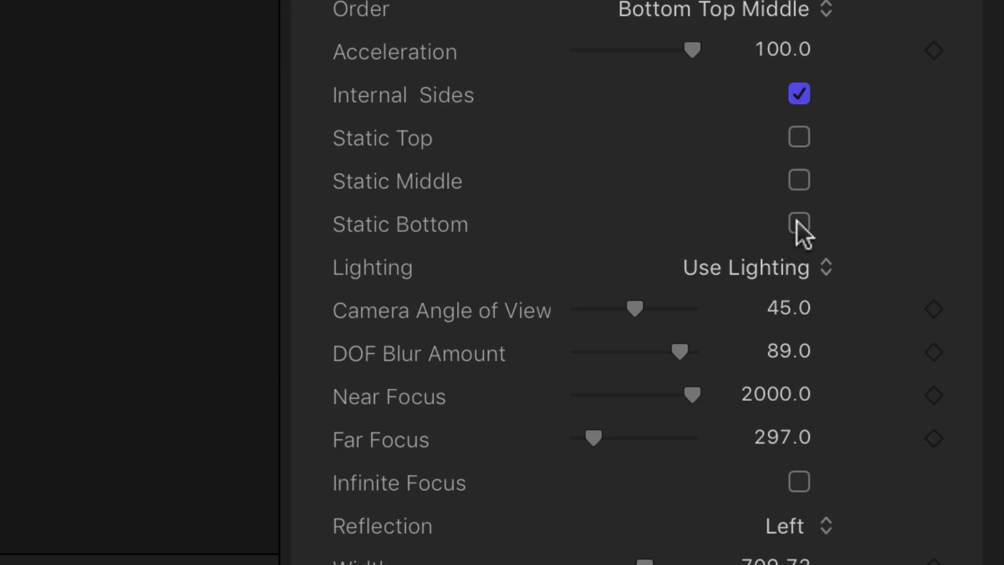
Enable Static Bottom, then play from 16:18 into the nine-photo VW car grid.
left_click(798, 224)
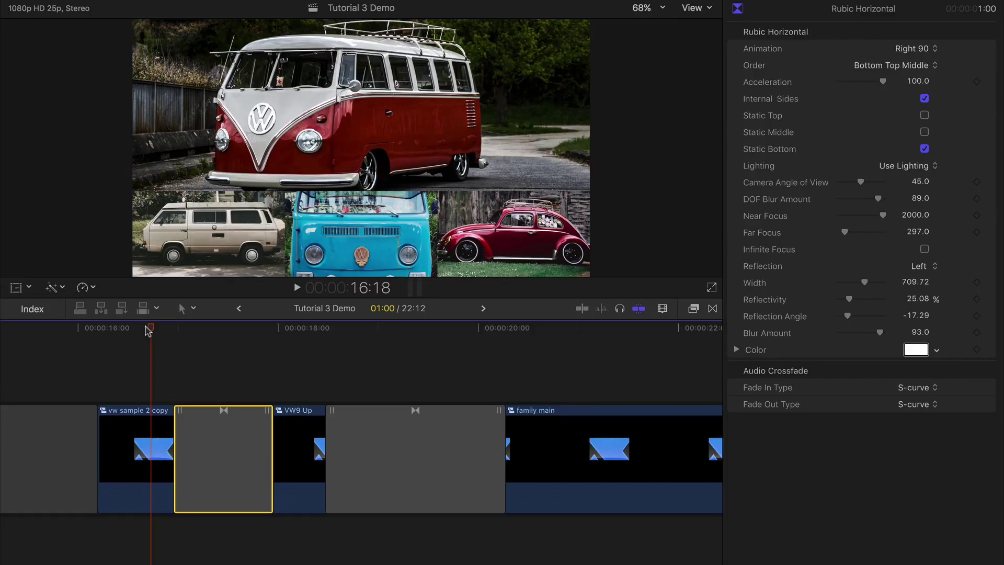
left_click(298, 330)
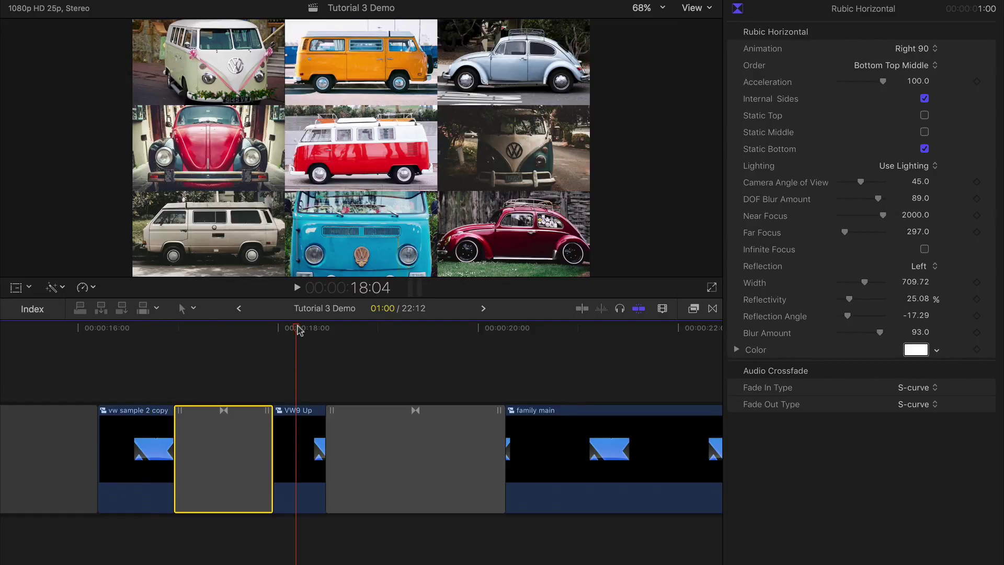
left_click(150, 330)
key("space")
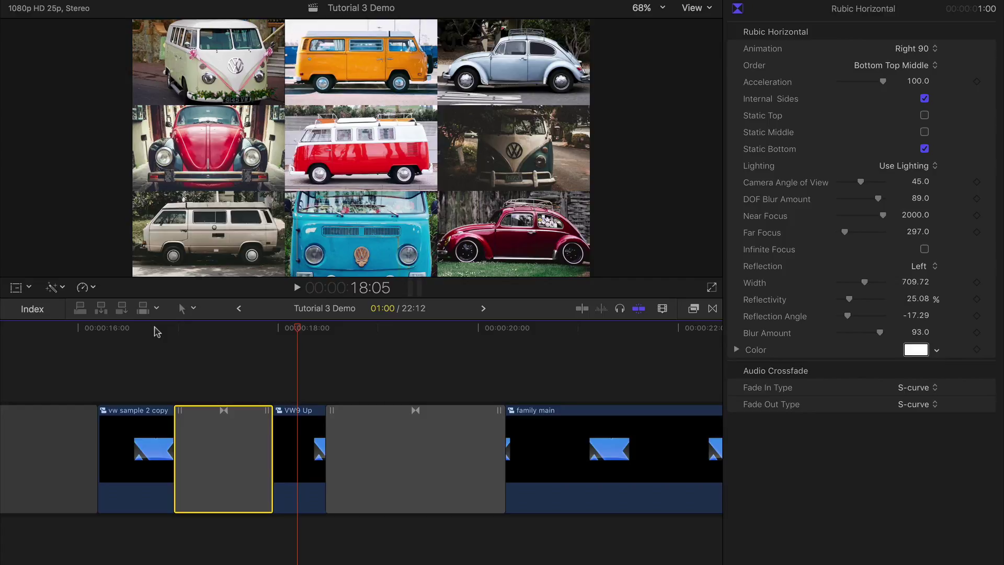
Play from 18:05 through the spinning transition into the nine-photo family grid.
key("space")
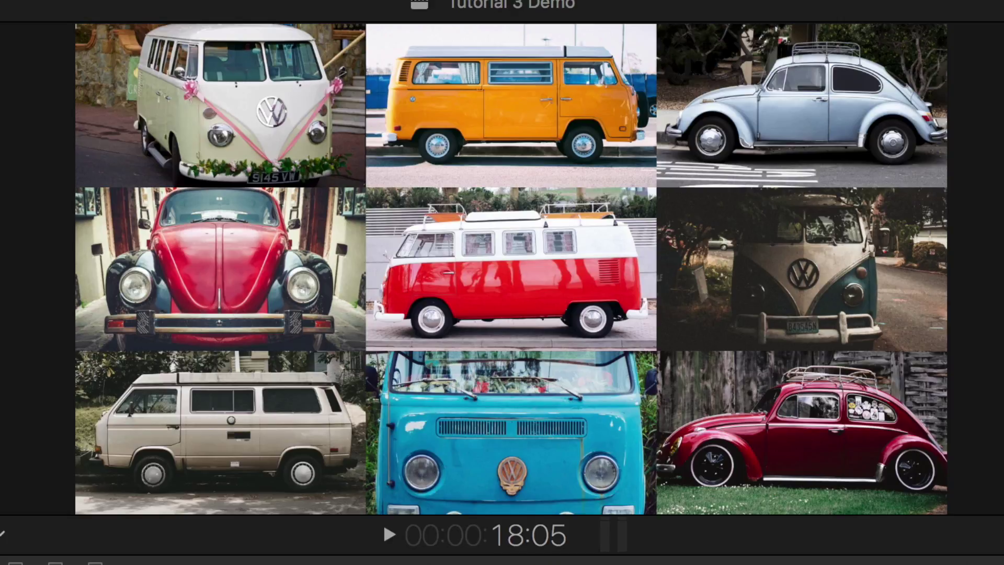
key("space")
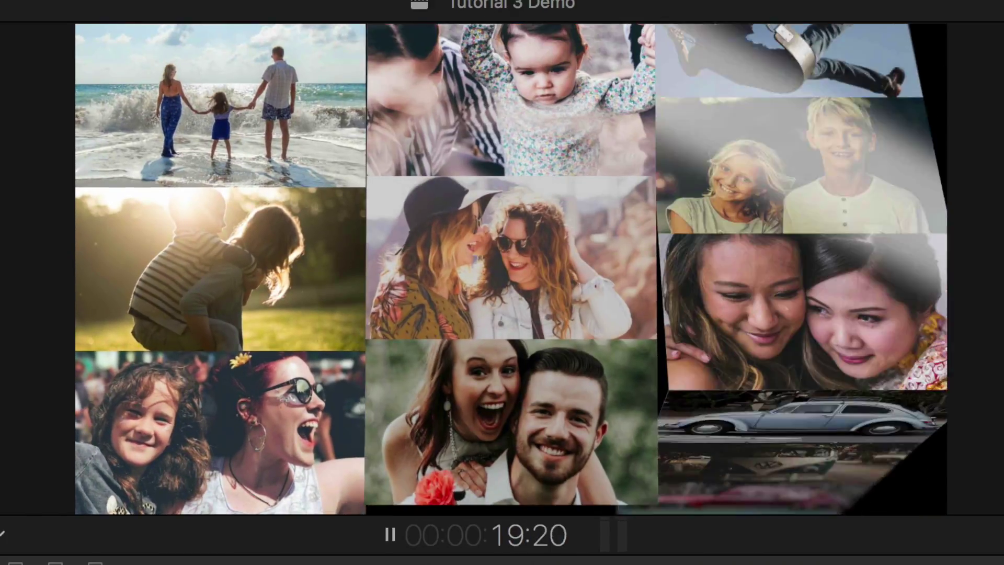